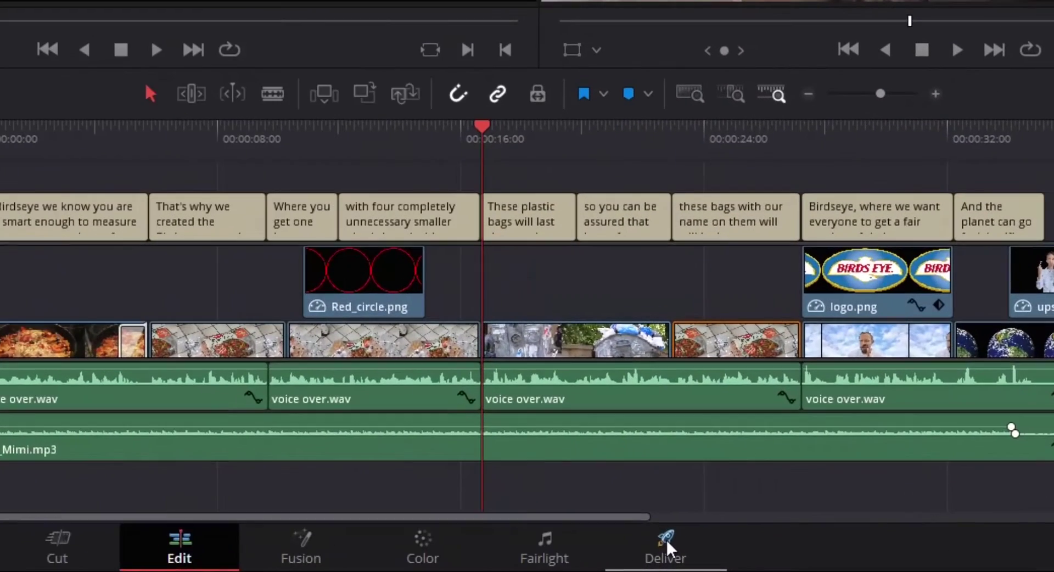
- Switch from editing the Birdseye timeline to the Deliver page
{"action": "left_click", "coordinate": [667, 539]}
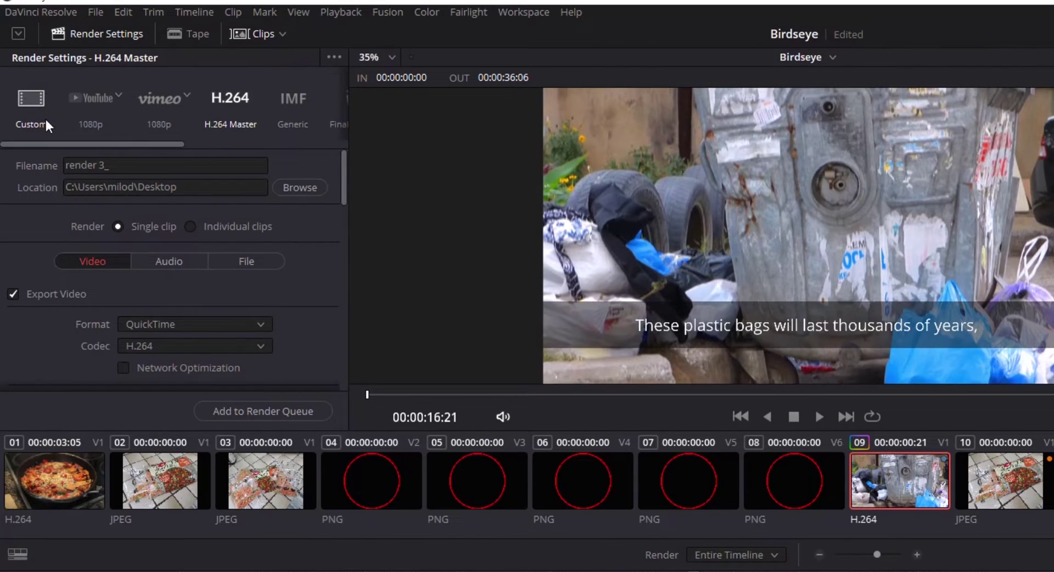
- Try the YouTube 1080p preset, then switch to Custom and select the Untitled file name
{"action": "left_click", "coordinate": [94, 98]}
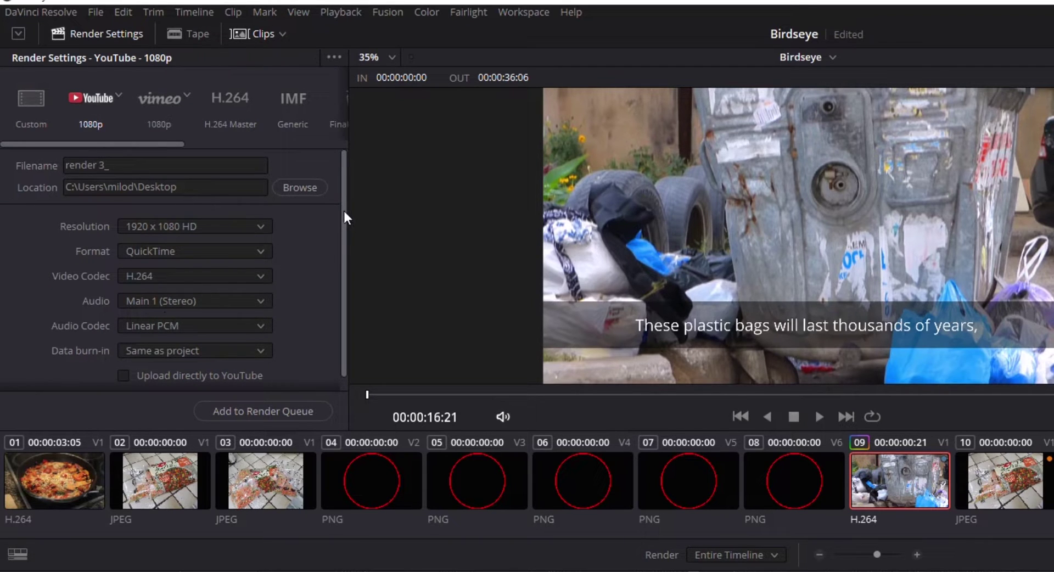
{"action": "scroll", "coordinate": [344, 209], "scroll_direction": "down", "scroll_amount": 1}
{"action": "scroll", "coordinate": [341, 246], "scroll_direction": "up", "scroll_amount": 1}
{"action": "left_click", "coordinate": [28, 94]}
{"action": "left_click", "coordinate": [136, 163]}
{"action": "double_click", "coordinate": [152, 164]}
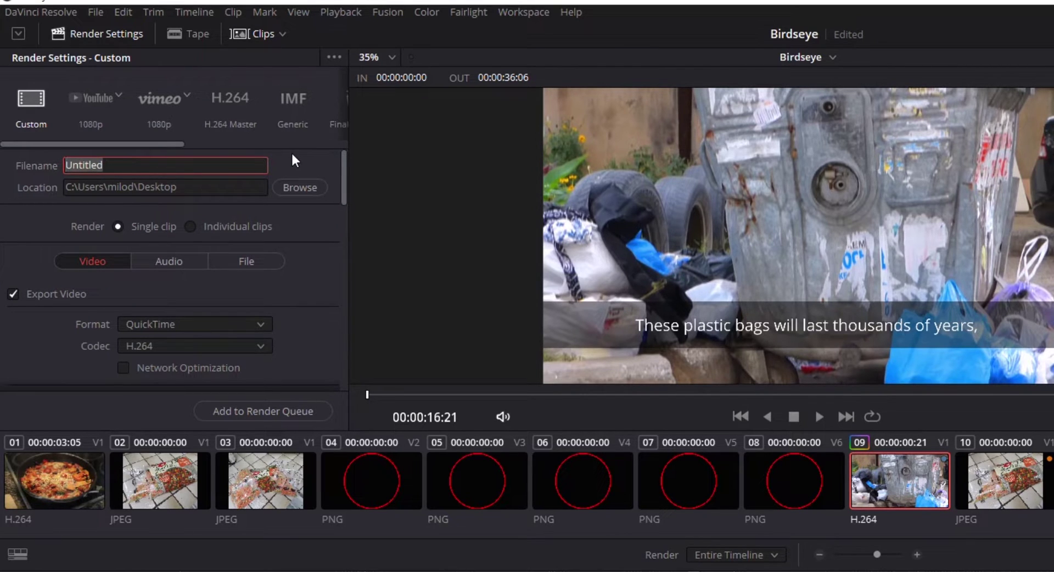
- Name the output 'render 1' and confirm the Desktop destination in the folder picker
{"action": "type", "text": "render 1"}
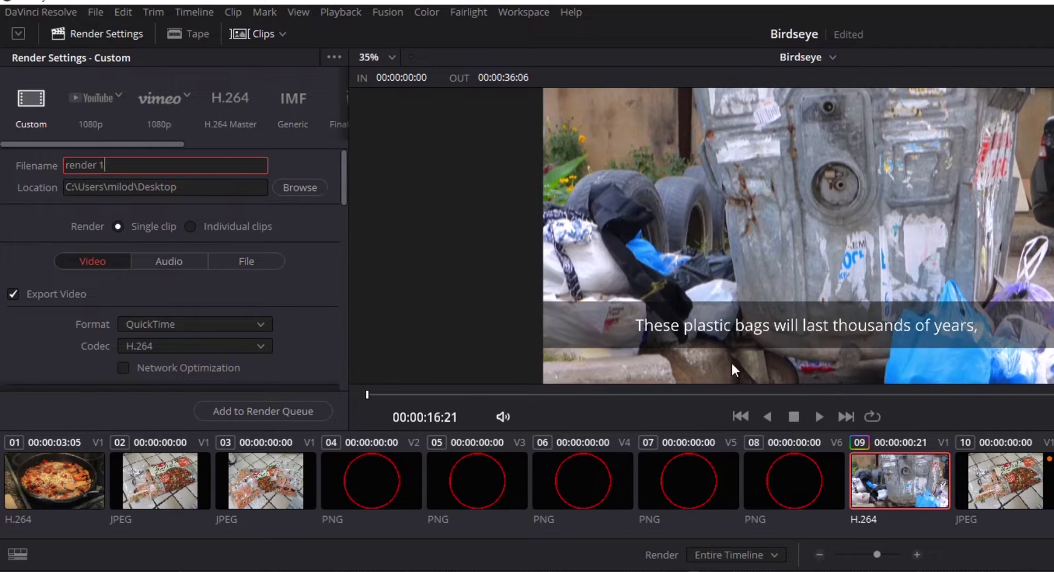
{"action": "left_click", "coordinate": [259, 187]}
{"action": "left_click", "coordinate": [291, 188]}
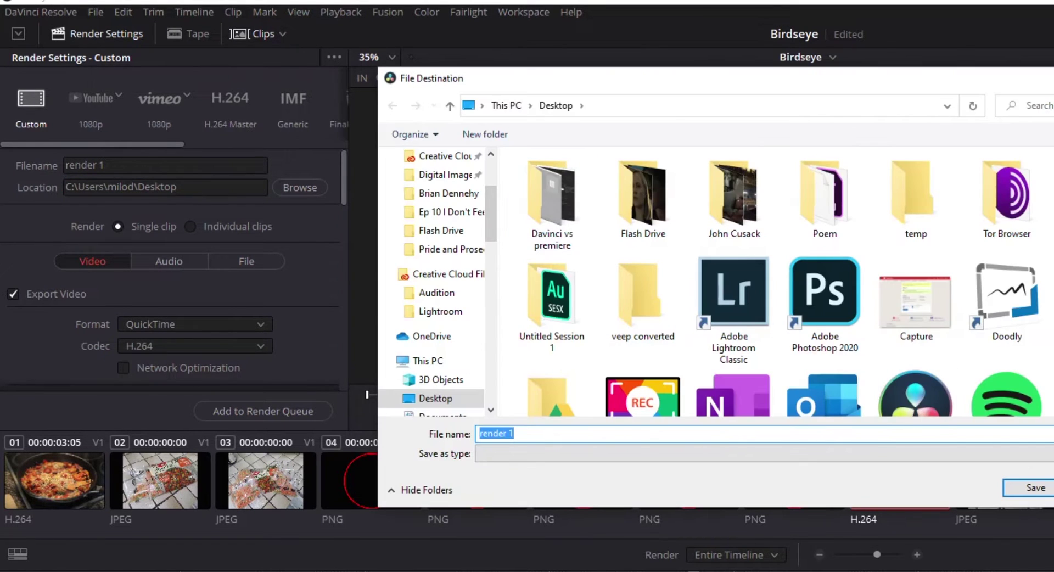
{"action": "key", "text": "Return"}
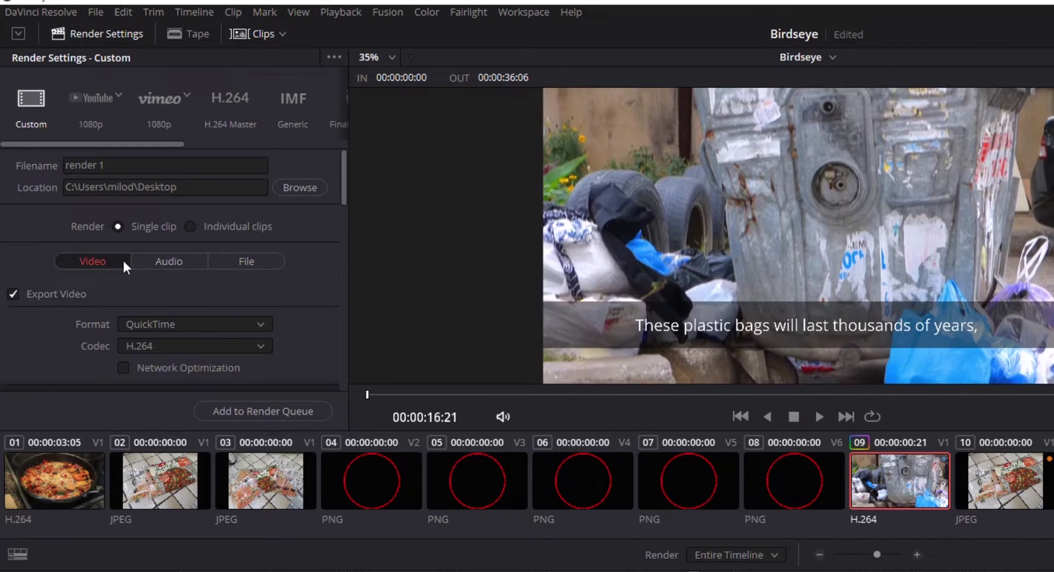
{"action": "left_click_drag", "start_coordinate": [345, 179], "coordinate": [347, 198]}
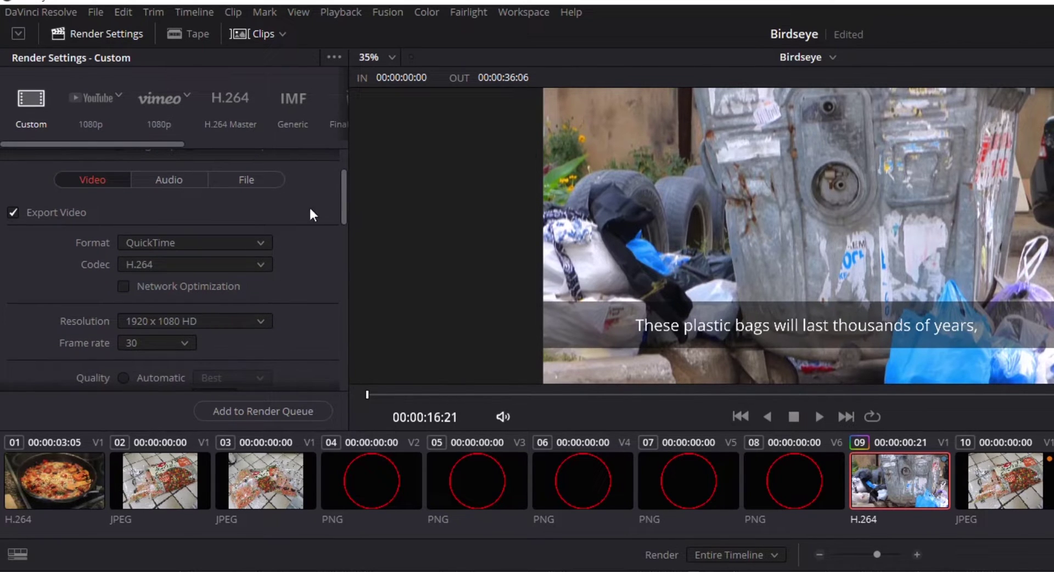
{"action": "left_click", "coordinate": [226, 242]}
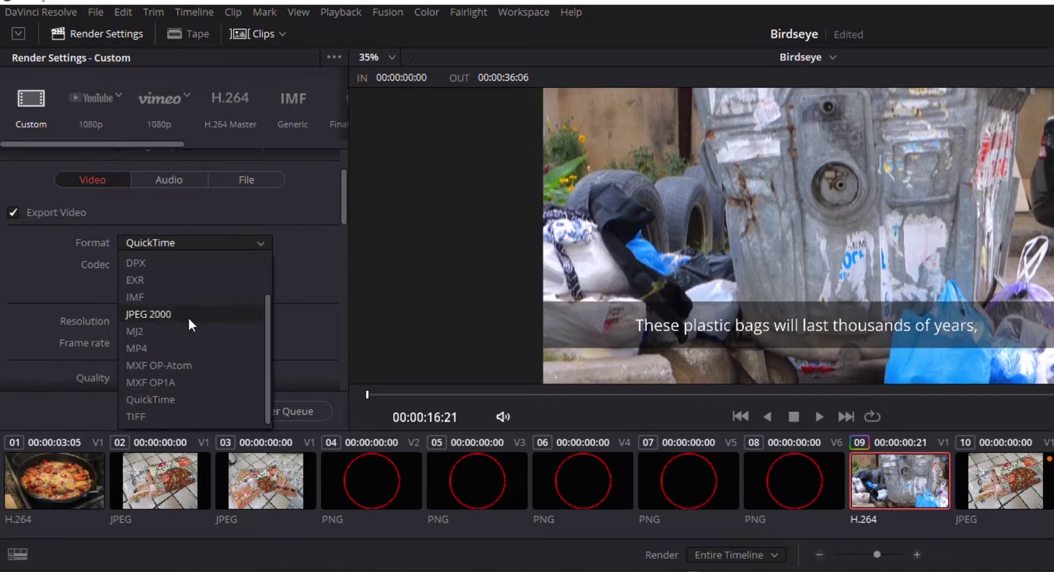
{"action": "left_click", "coordinate": [180, 348]}
{"action": "left_click", "coordinate": [199, 263]}
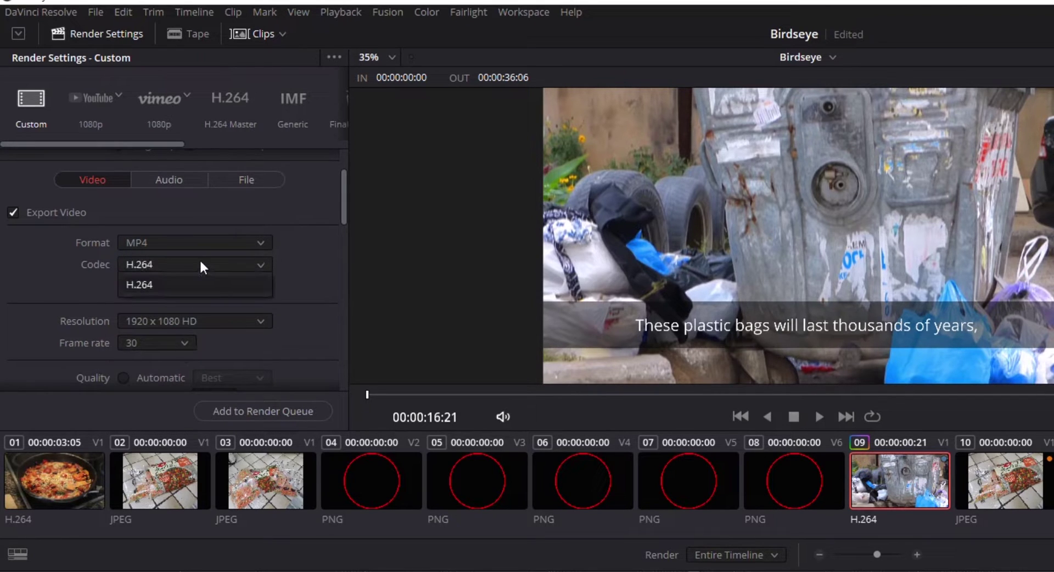
{"action": "left_click", "coordinate": [198, 242]}
{"action": "left_click", "coordinate": [198, 241]}
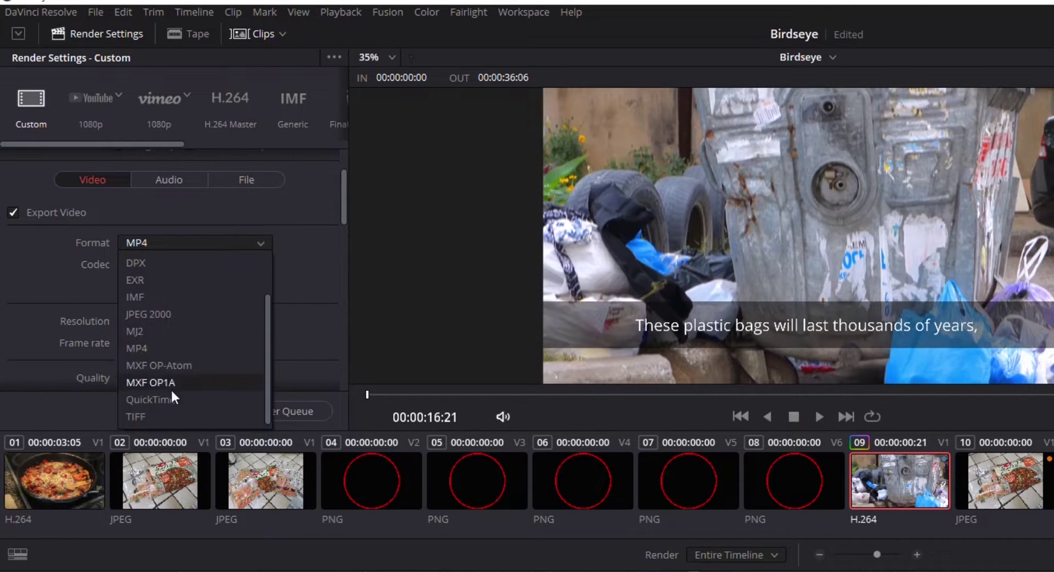
{"action": "left_click", "coordinate": [169, 399]}
{"action": "left_click", "coordinate": [167, 265]}
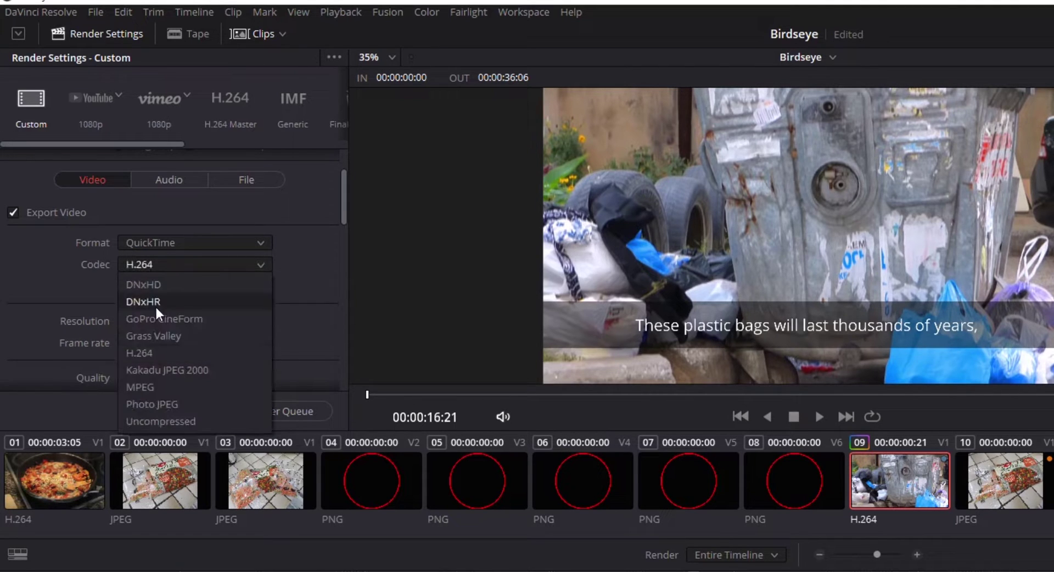
{"action": "left_click", "coordinate": [26, 291]}
{"action": "scroll", "coordinate": [250, 267], "scroll_direction": "down", "scroll_amount": 1}
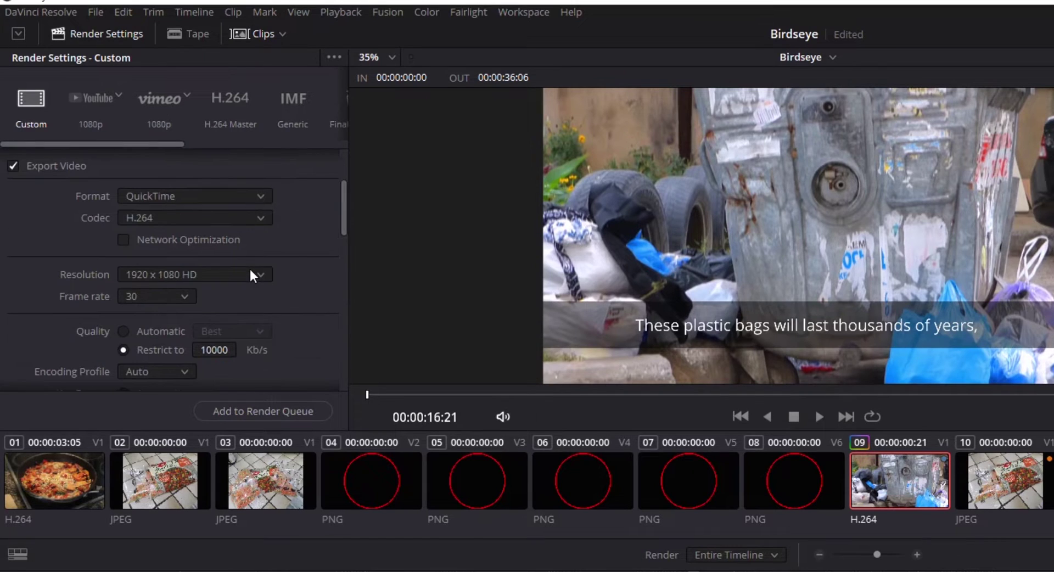
{"action": "left_click", "coordinate": [251, 272]}
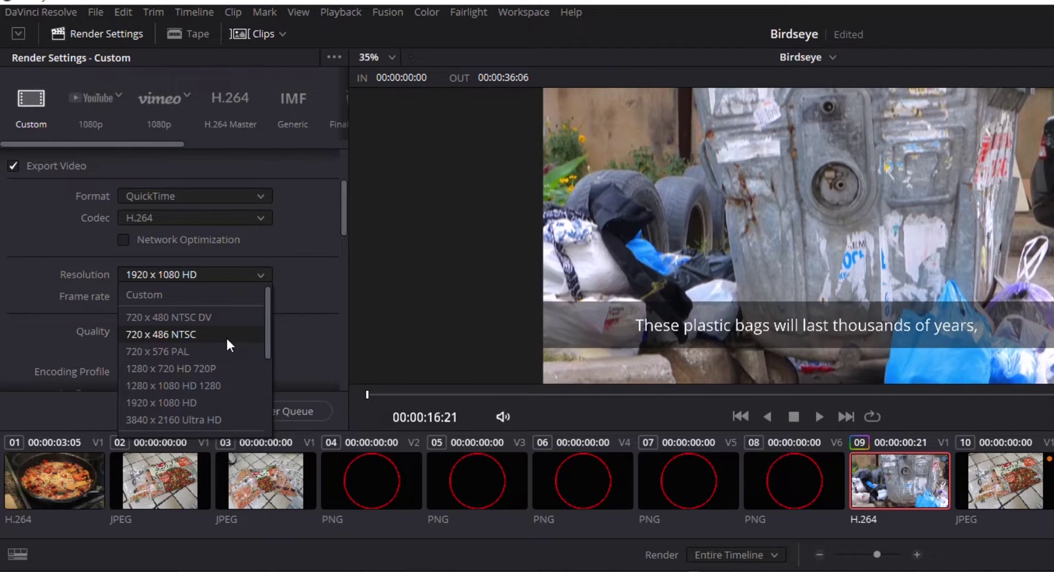
{"action": "left_click", "coordinate": [317, 295]}
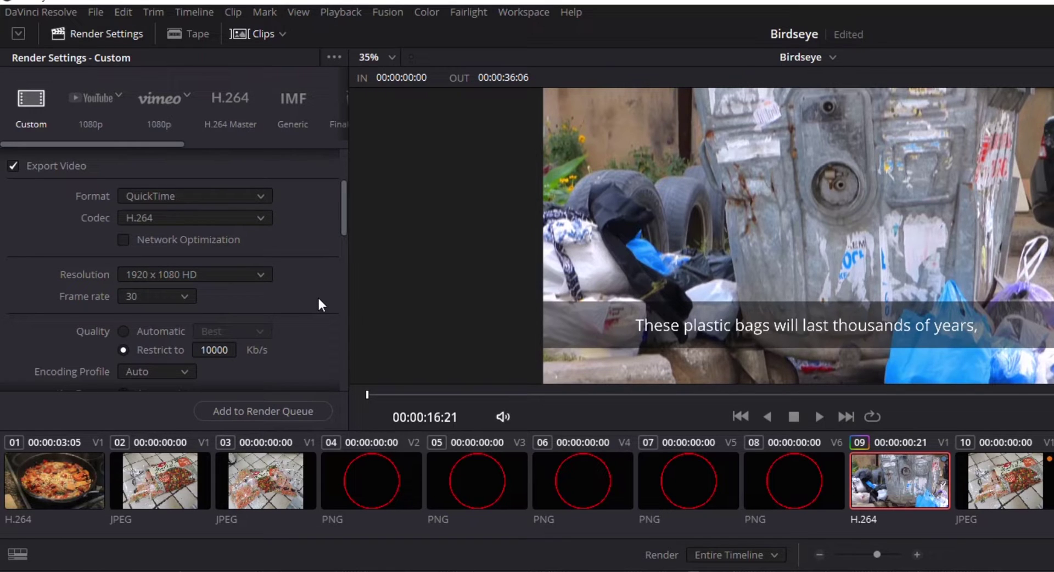
- Set video quality to Automatic at Best and review the remaining custom render settings
{"action": "left_click", "coordinate": [124, 331]}
{"action": "left_click", "coordinate": [214, 332]}
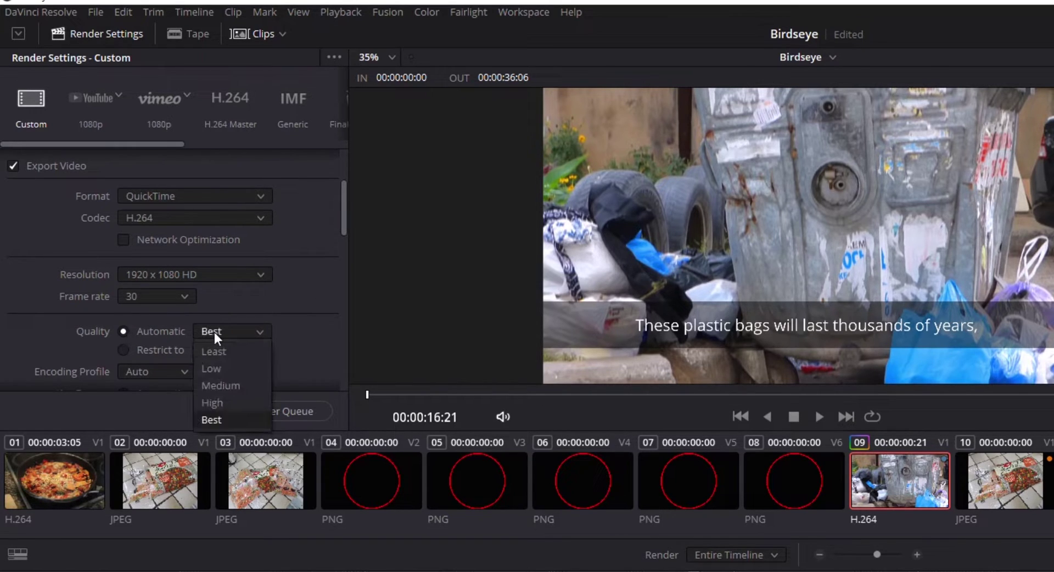
{"action": "left_click", "coordinate": [302, 258]}
{"action": "scroll", "coordinate": [130, 176], "scroll_direction": "down", "scroll_amount": 5}
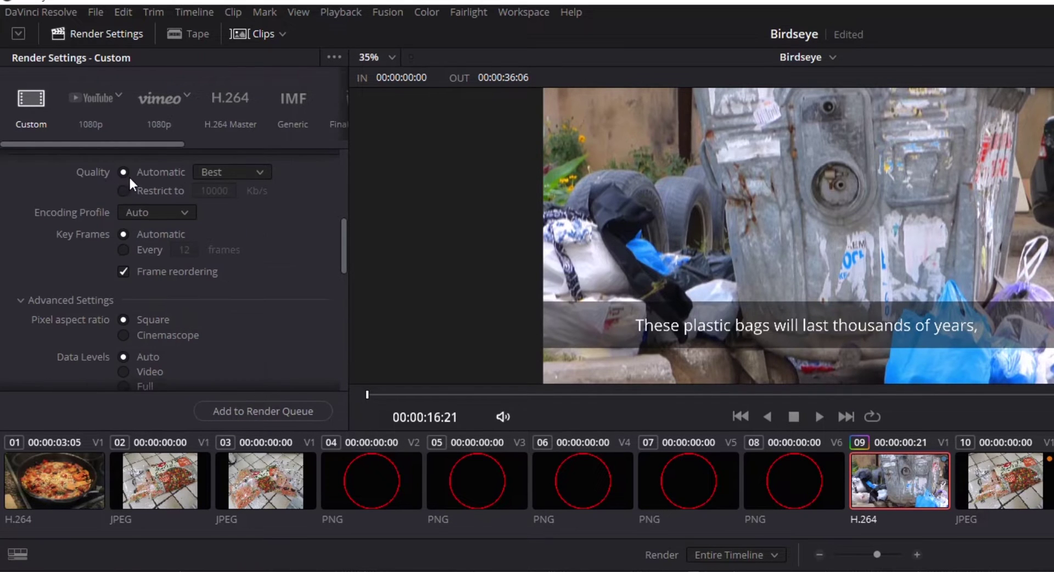
{"action": "left_click", "coordinate": [202, 178]}
{"action": "left_click", "coordinate": [58, 179]}
{"action": "scroll", "coordinate": [87, 319], "scroll_direction": "down", "scroll_amount": 10}
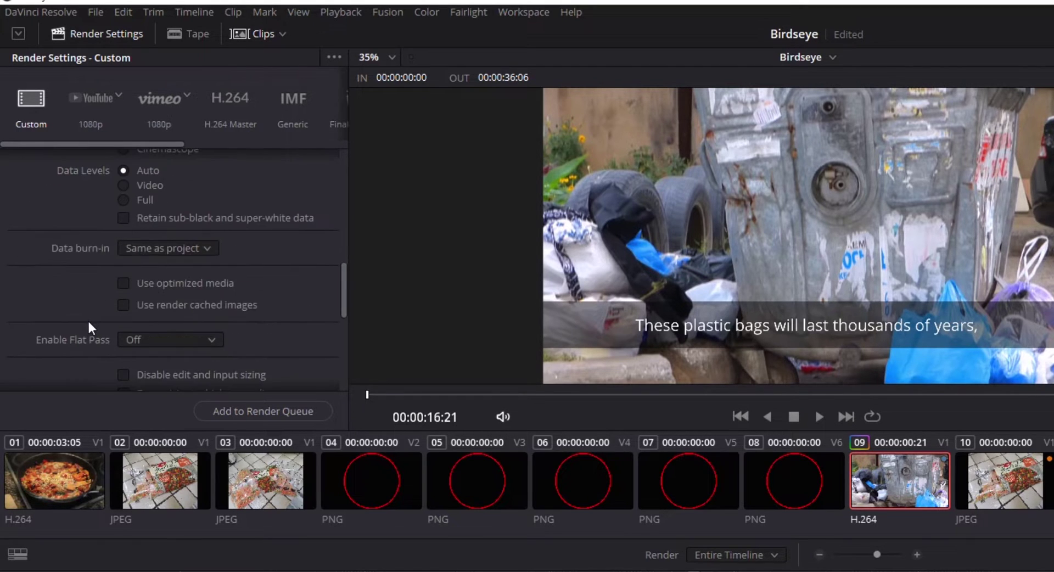
{"action": "scroll", "coordinate": [88, 320], "scroll_direction": "down", "scroll_amount": 6}
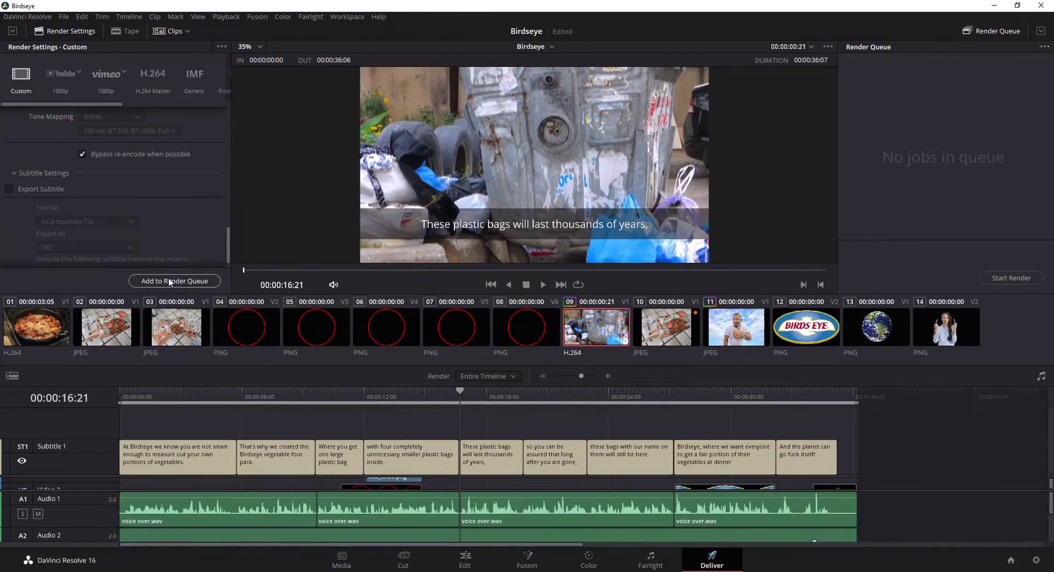
- Add the full Birdseye timeline render to the queue as Job 1
{"action": "left_click", "coordinate": [255, 406]}
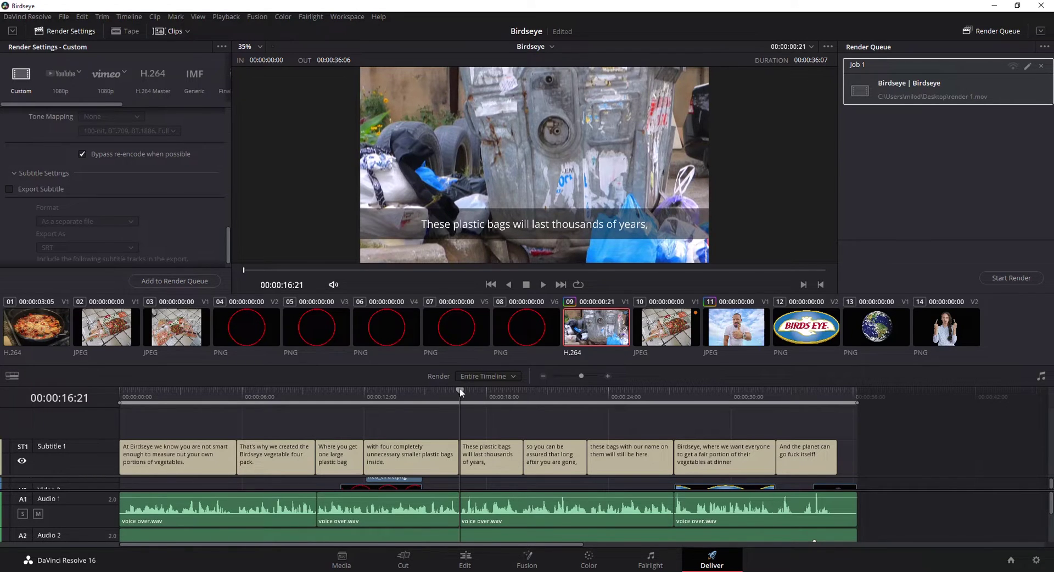
- Move the playhead to 00:00:17:06, where the plastic bags subtitle begins
{"action": "mouse_move", "coordinate": [461, 393]}
{"action": "left_mouse_down"}
{"action": "mouse_move", "coordinate": [504, 397]}
{"action": "mouse_move", "coordinate": [470, 401]}
{"action": "left_mouse_up"}
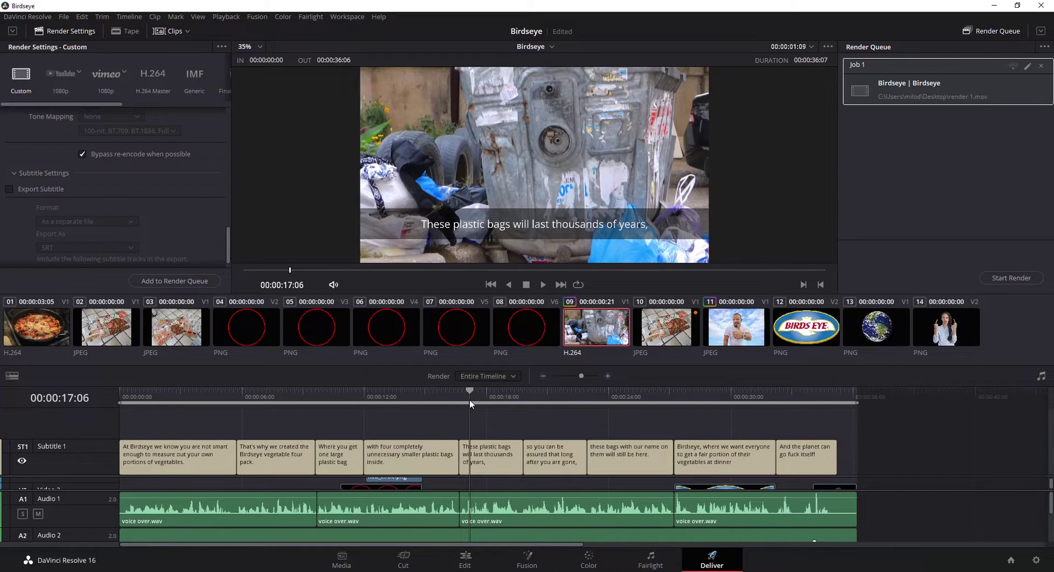
- Mark an in point at 00:00:17:06 and an out point at 00:00:19:09
{"action": "left_click", "coordinate": [470, 378]}
{"action": "left_click", "coordinate": [484, 401]}
{"action": "left_click", "coordinate": [481, 376]}
{"action": "left_click", "coordinate": [470, 390]}
{"action": "key", "text": "i"}
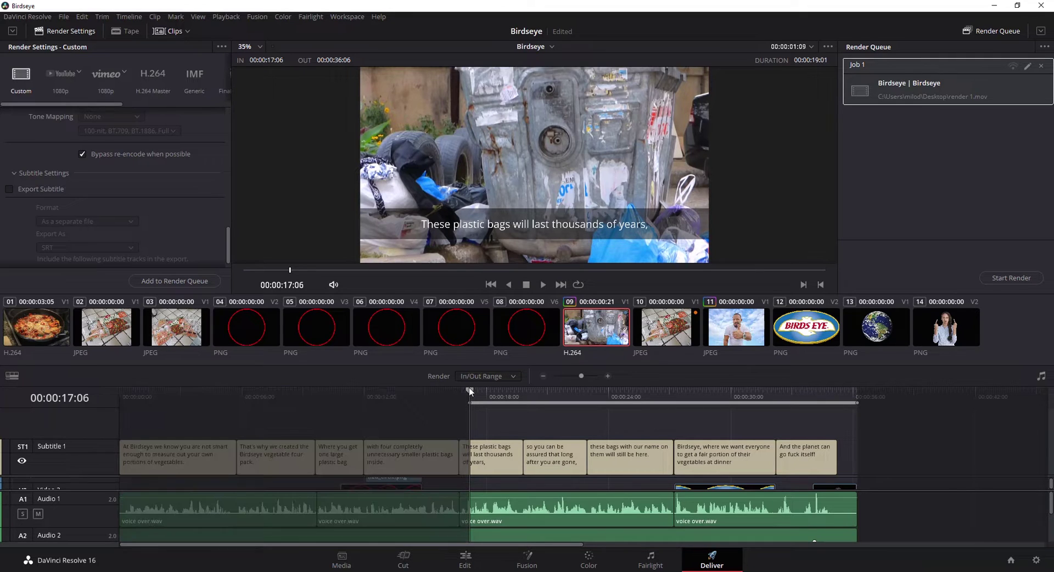
{"action": "left_click_drag", "start_coordinate": [470, 391], "coordinate": [513, 391]}
{"action": "key", "text": "o"}
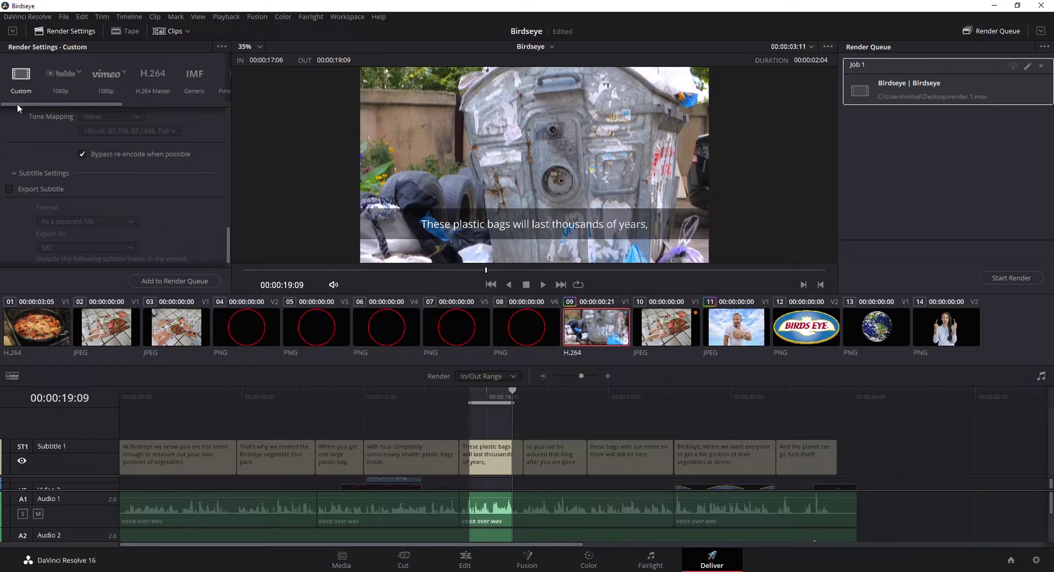
- Queue an Audio Only render of that range as Job 2, then restore Entire Timeline
{"action": "left_click_drag", "start_coordinate": [17, 104], "coordinate": [144, 103]}
{"action": "left_click", "coordinate": [204, 75]}
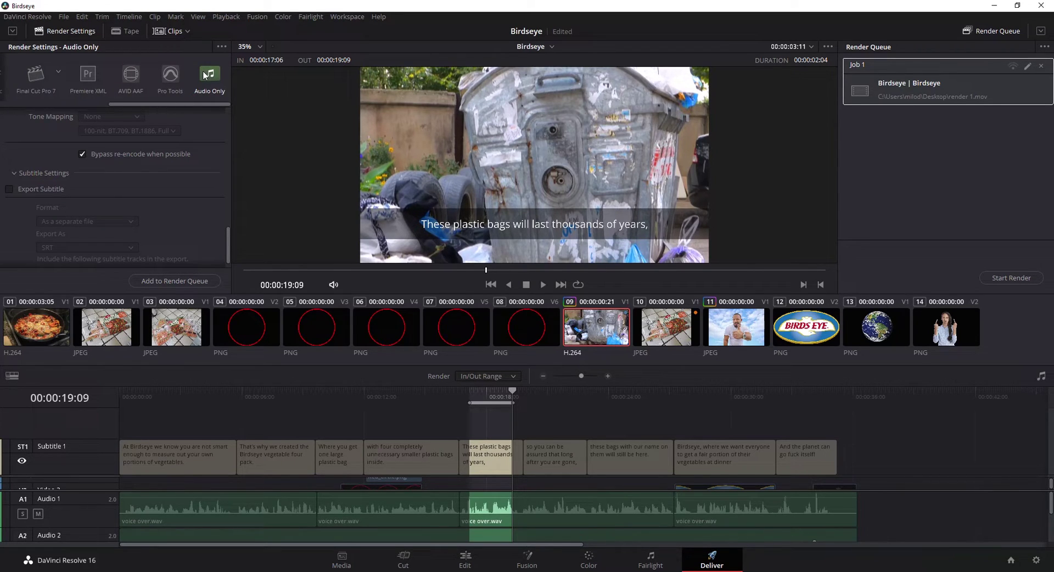
{"action": "left_click", "coordinate": [175, 280]}
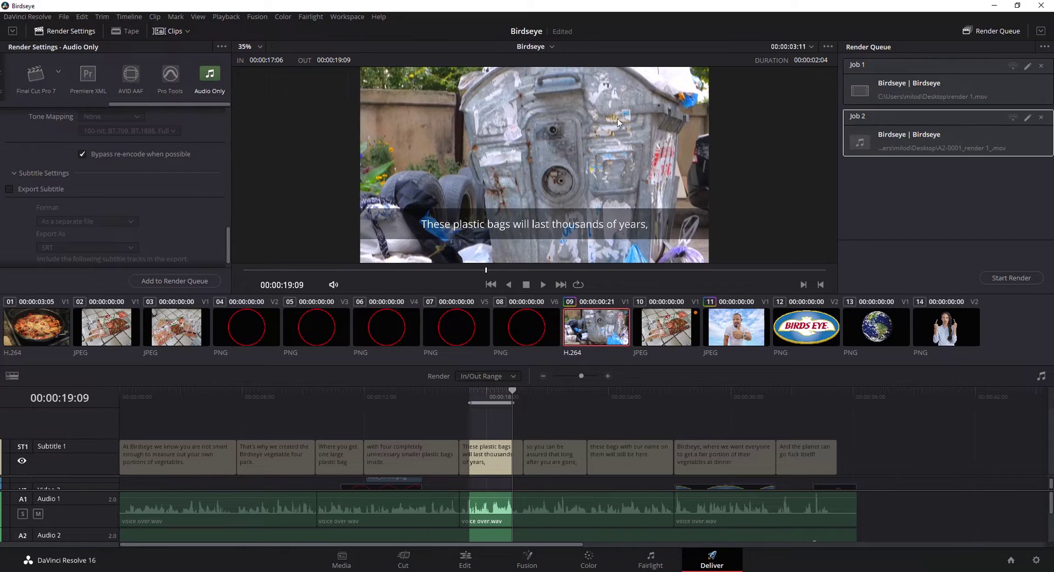
{"action": "left_click", "coordinate": [910, 149]}
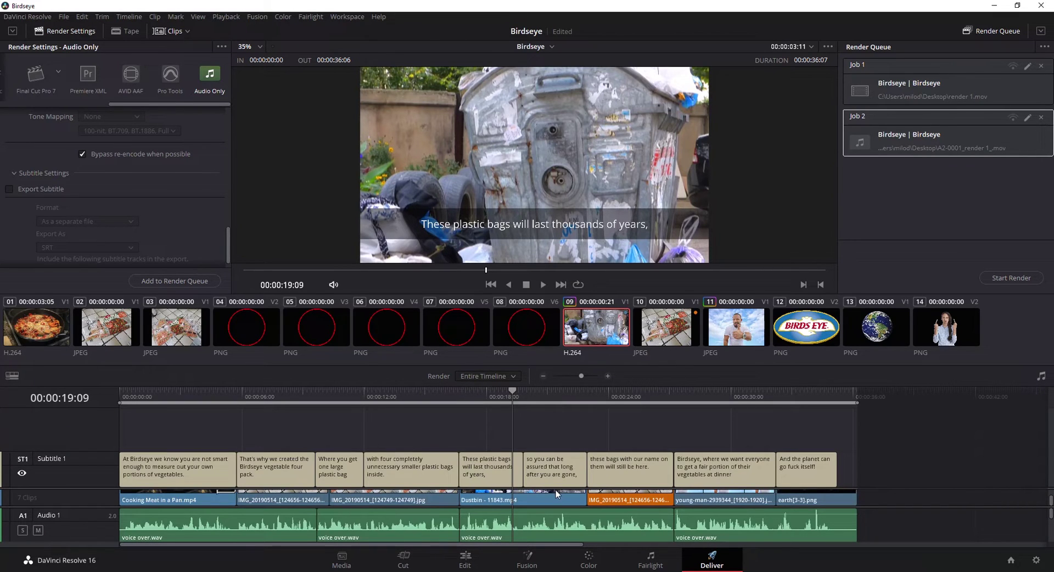
- On the Color page, preview clip 11 and then clip 09 in the viewer
{"action": "left_click", "coordinate": [590, 559]}
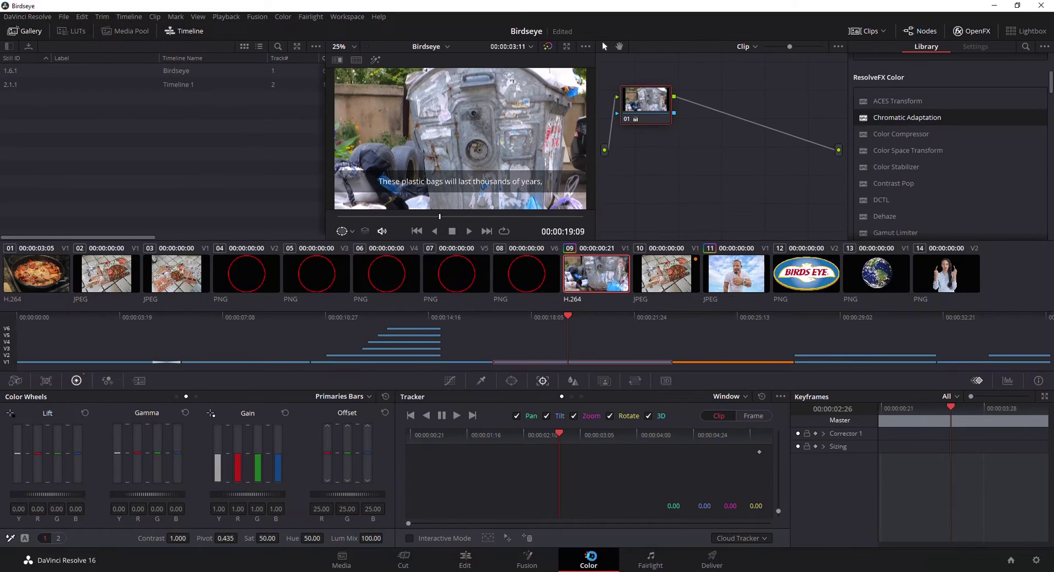
{"action": "left_click", "coordinate": [729, 280]}
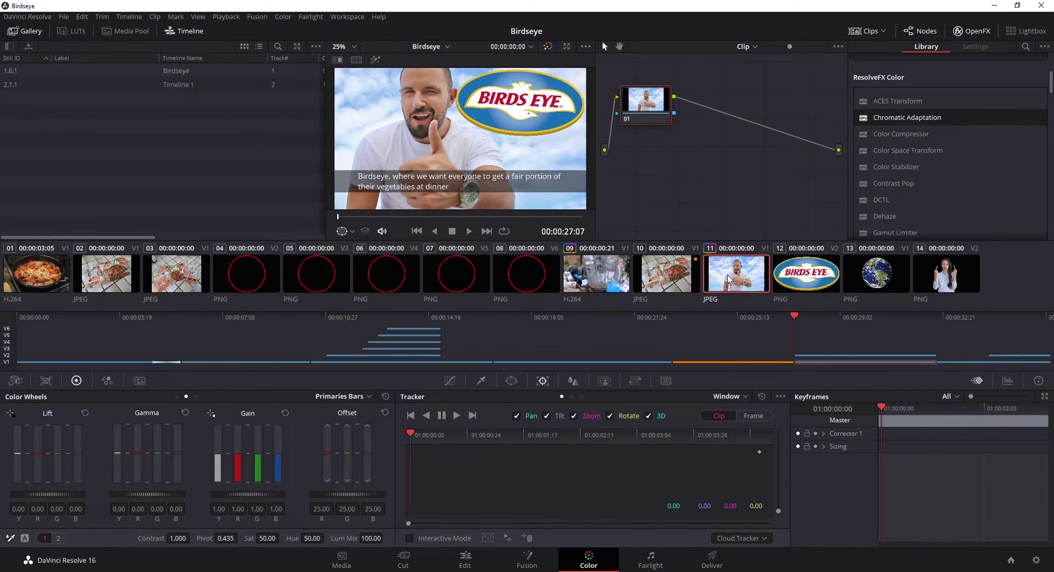
{"action": "left_click", "coordinate": [596, 290]}
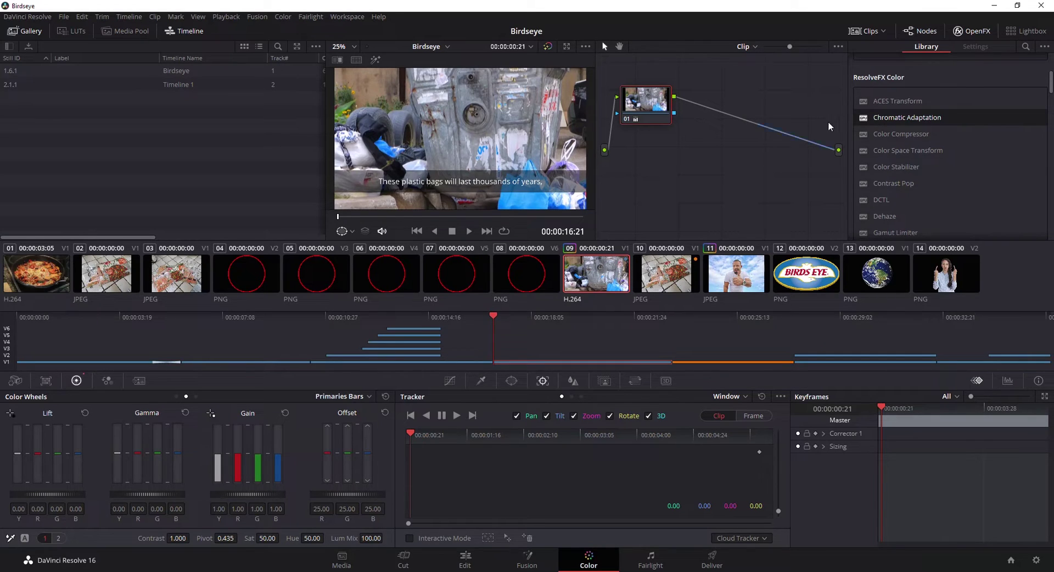
- Filter the clip strip to Graded Clips, select clip 01, and return to Deliver
{"action": "left_click", "coordinate": [882, 32]}
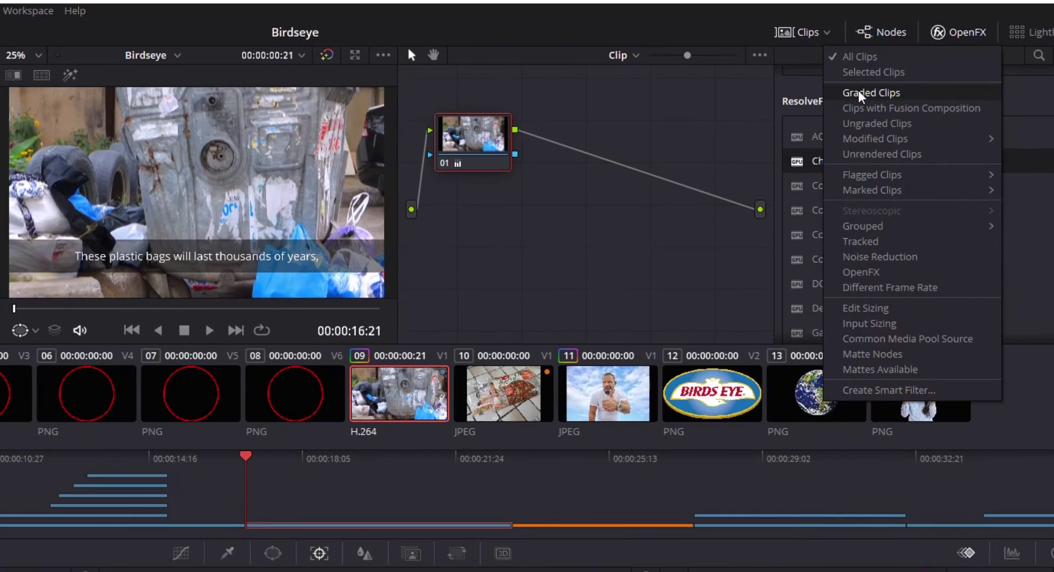
{"action": "left_click", "coordinate": [897, 80]}
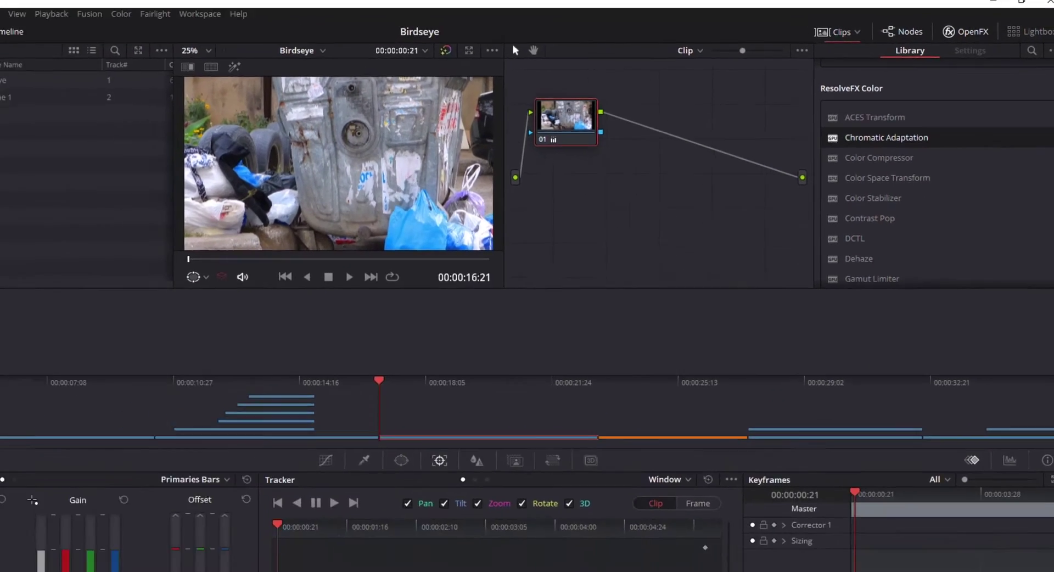
{"action": "left_click", "coordinate": [88, 282]}
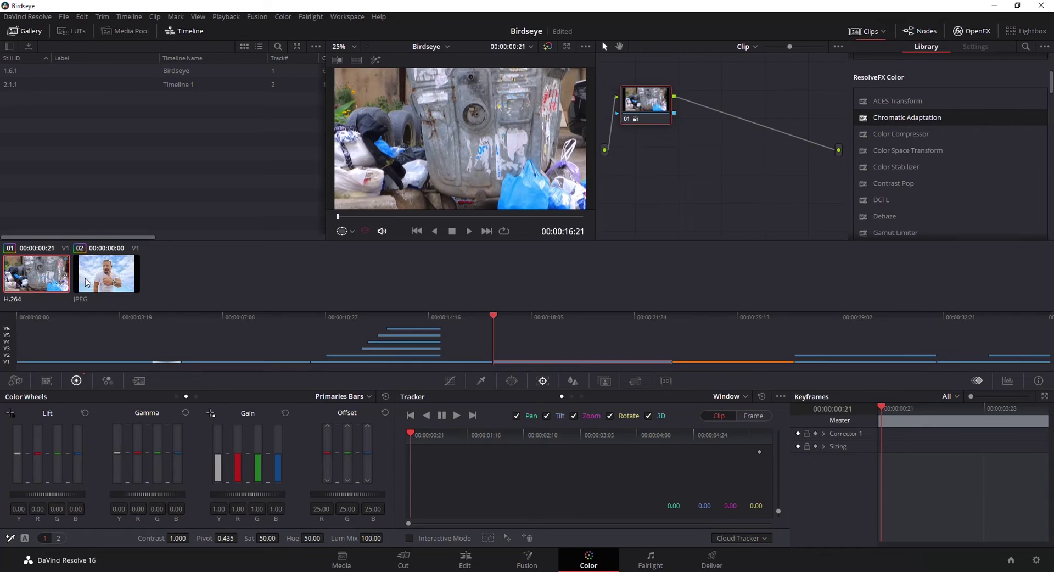
{"action": "left_click", "coordinate": [55, 285]}
{"action": "left_click", "coordinate": [712, 560]}
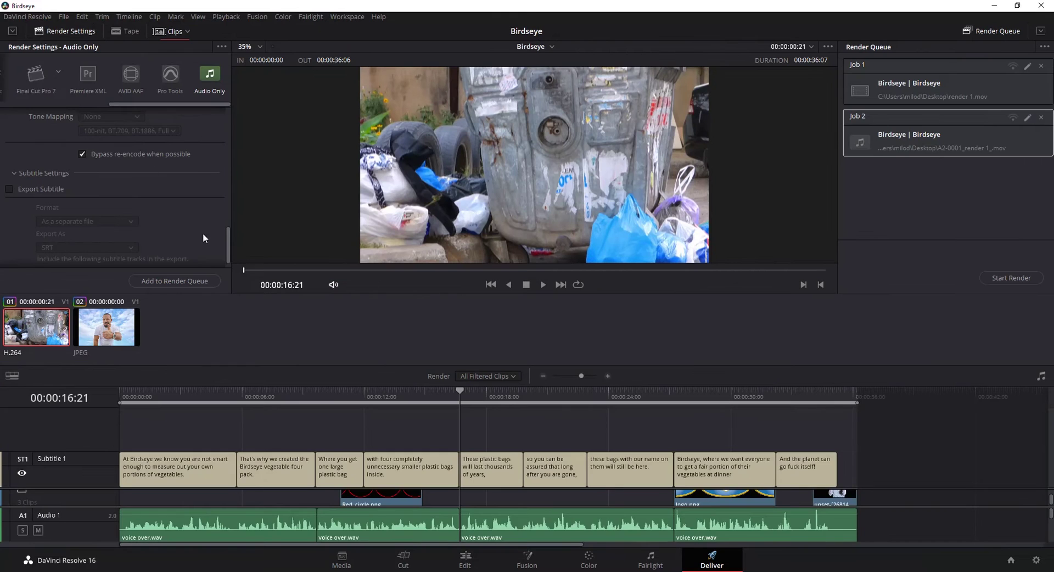
- Queue the five-clip render as Job 3, then reselect Job 2 in the queue
{"action": "left_click", "coordinate": [167, 282]}
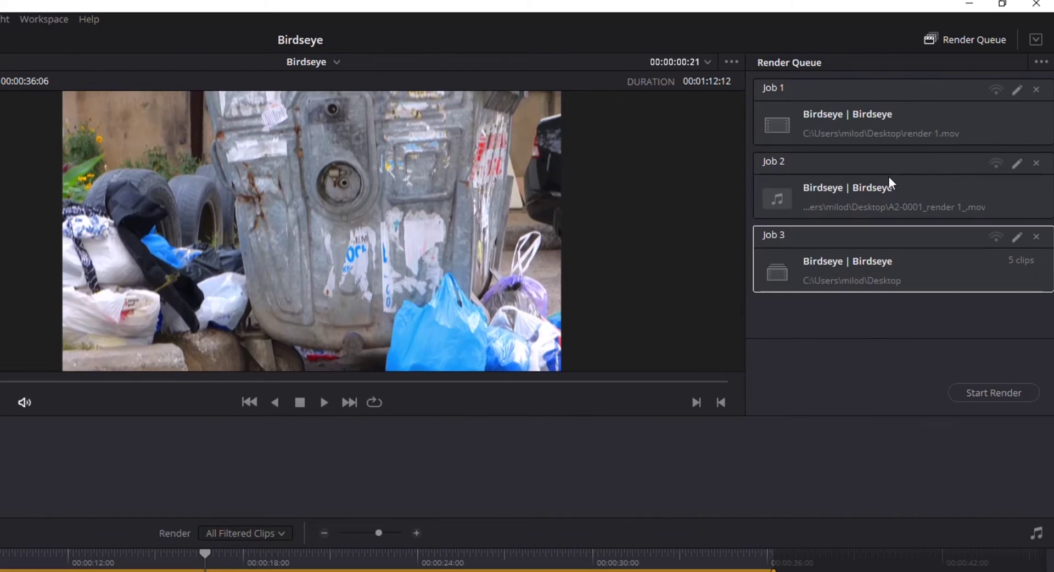
{"action": "left_click", "coordinate": [869, 153]}
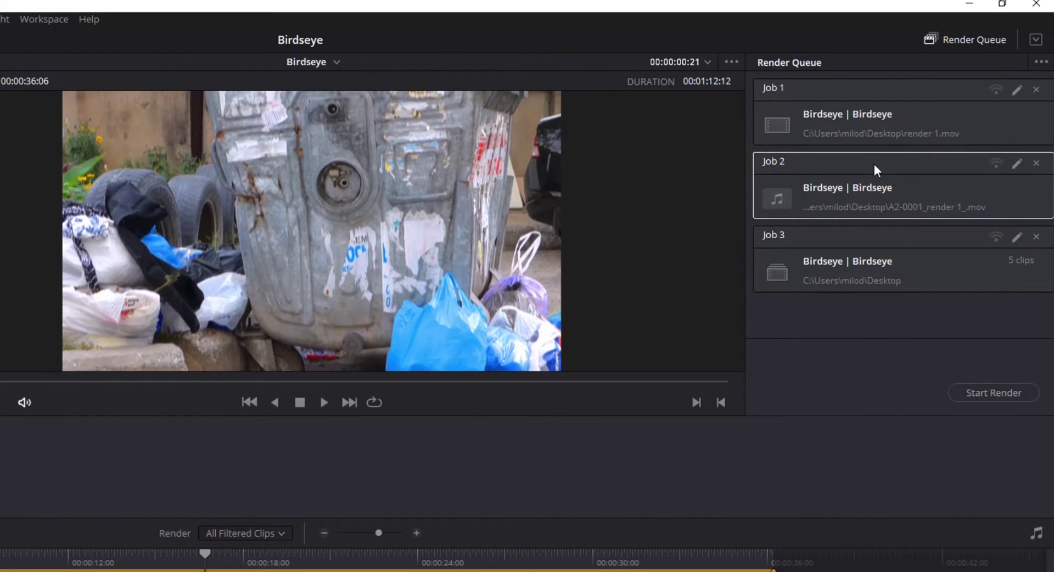
{"action": "left_click", "coordinate": [927, 230]}
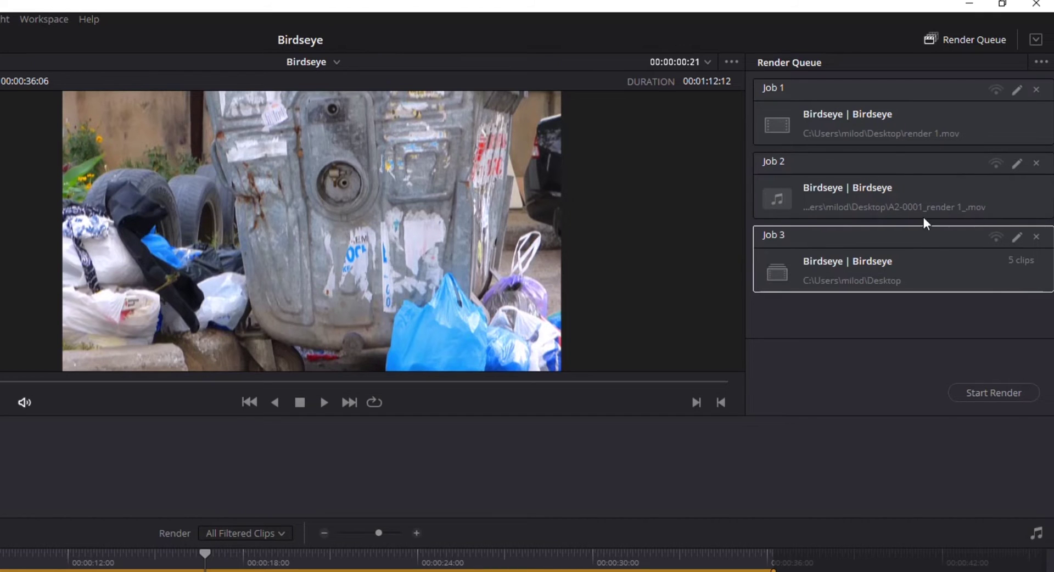
{"action": "left_click", "coordinate": [911, 180]}
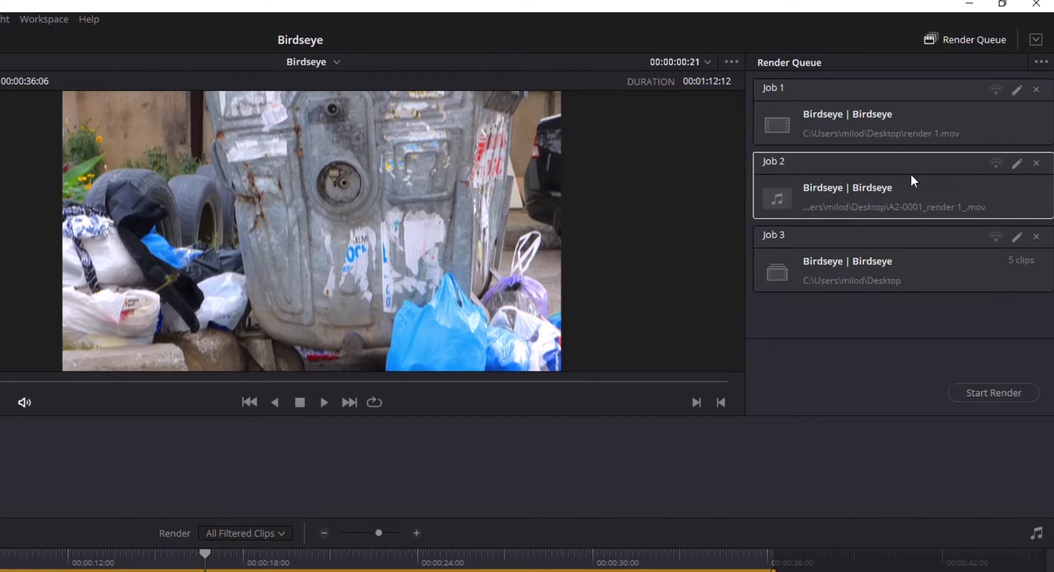
- Rename Job 2's output to 'render 2', move its In point earlier, and update the job
{"action": "left_click", "coordinate": [1017, 164]}
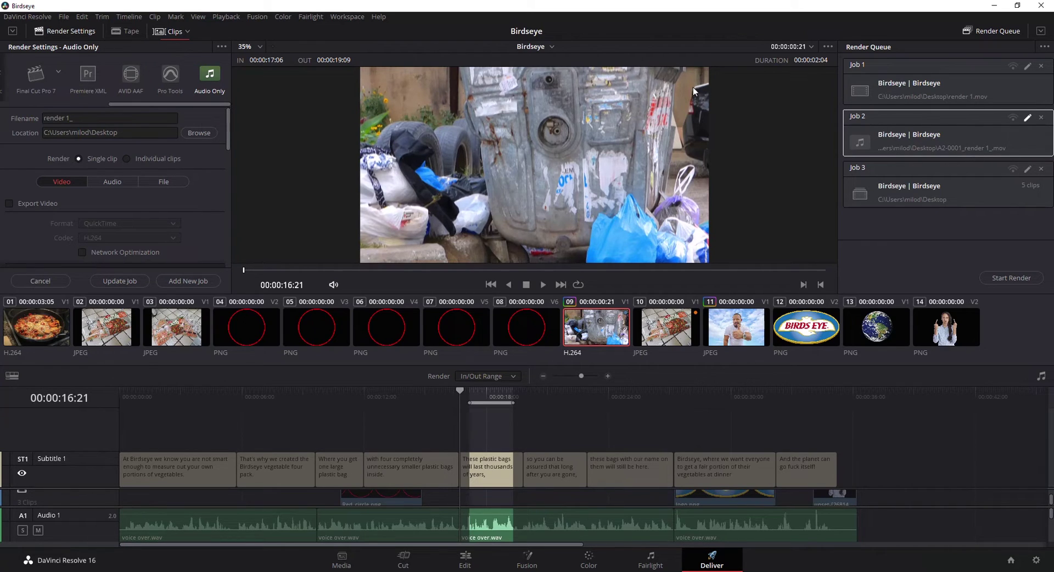
{"action": "left_click", "coordinate": [77, 122]}
{"action": "double_click", "coordinate": [67, 120]}
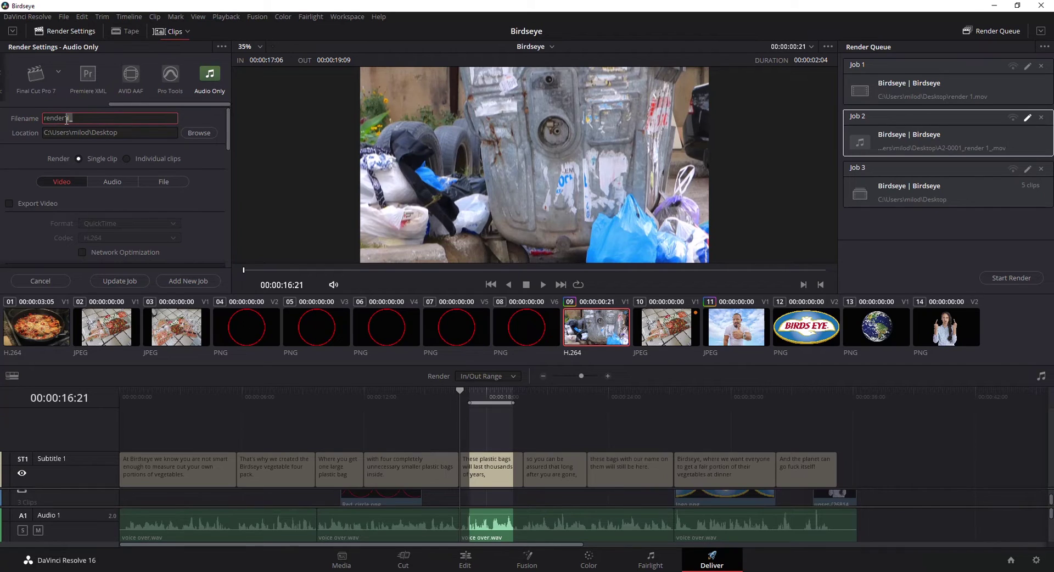
{"action": "type", "text": "2"}
{"action": "key", "text": "Return"}
{"action": "left_click_drag", "start_coordinate": [475, 403], "coordinate": [463, 403]}
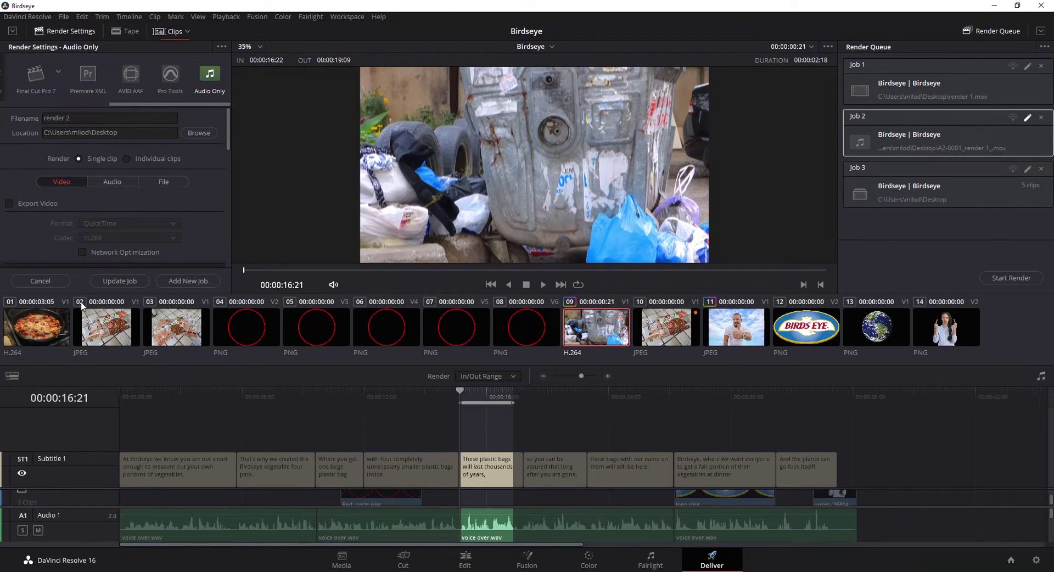
{"action": "left_click", "coordinate": [114, 282]}
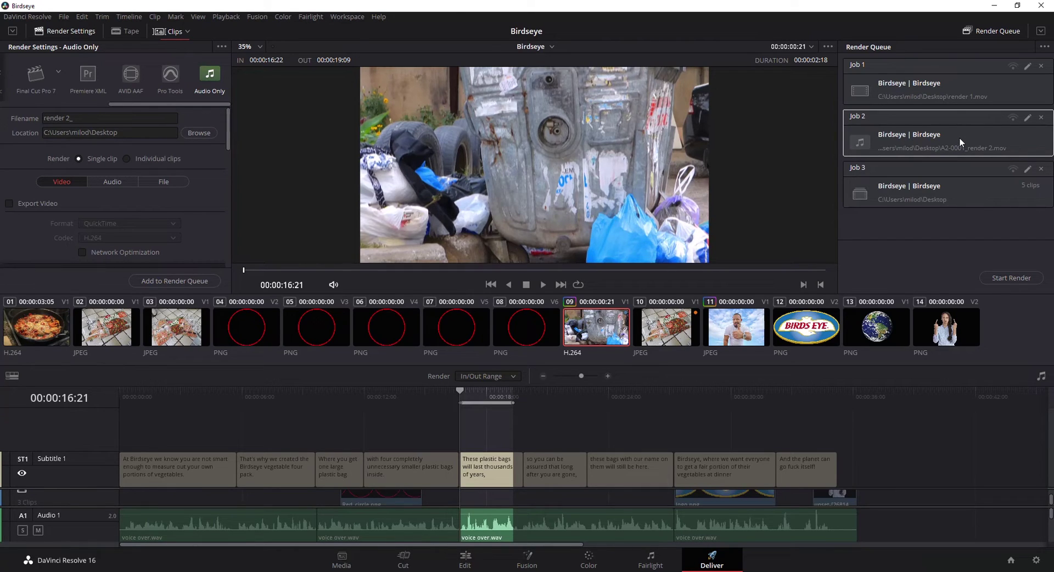
- Select Jobs 1, 2 and 3 and render them until all are completed
{"action": "left_click", "coordinate": [951, 74]}
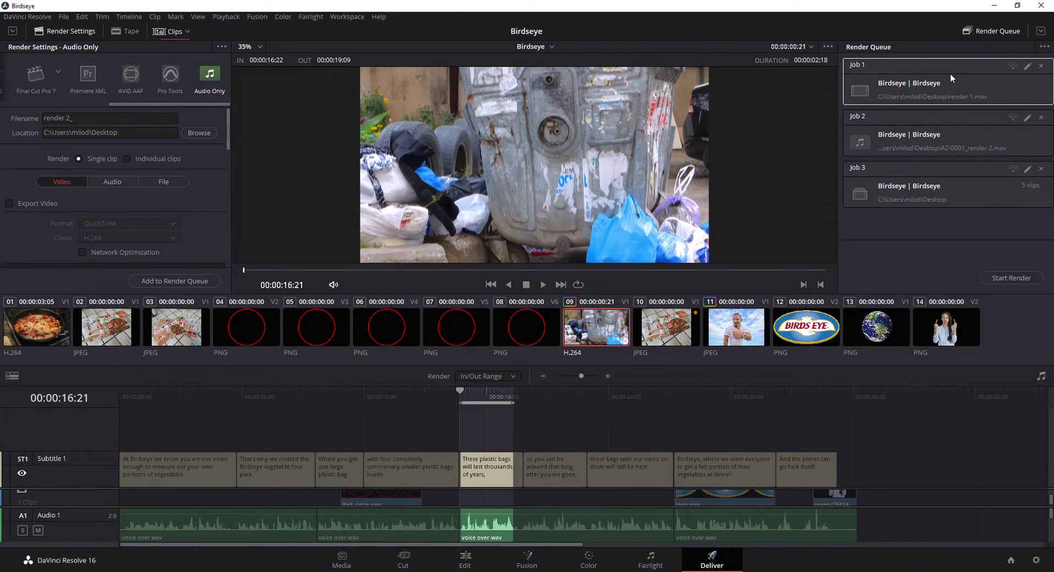
{"action": "left_click", "coordinate": [951, 139], "text": "ctrl"}
{"action": "left_click", "coordinate": [952, 186], "text": "ctrl"}
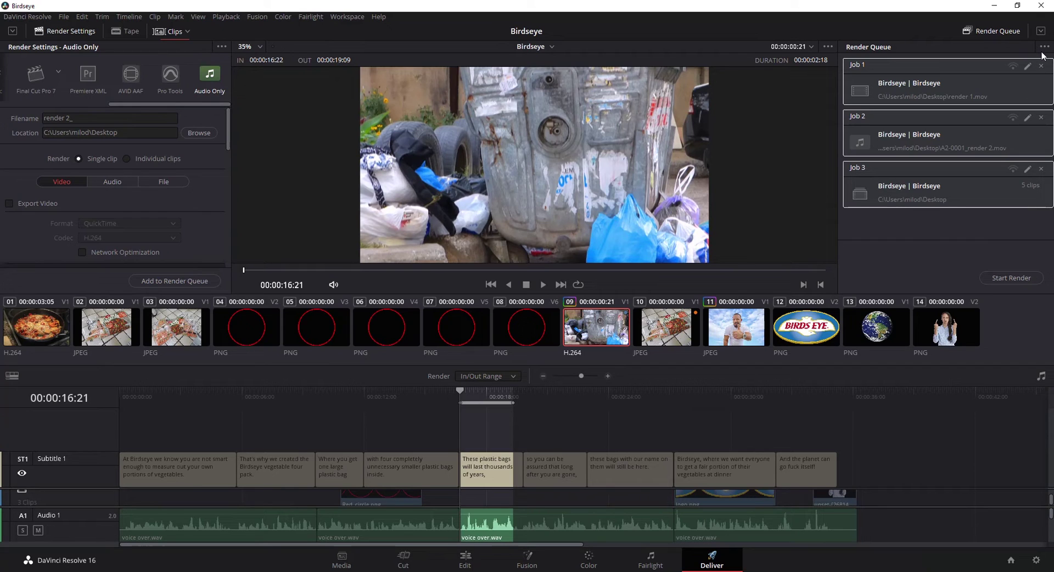
{"action": "left_click", "coordinate": [1014, 281]}
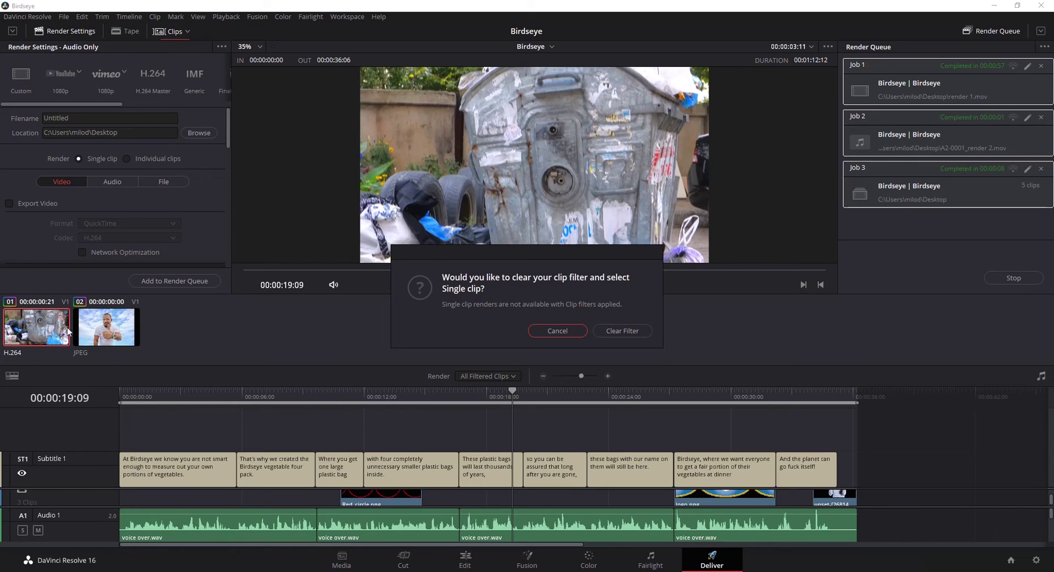
- Clear the clip filter, then briefly show and hide the Render Queue's job details
{"action": "left_click", "coordinate": [611, 331]}
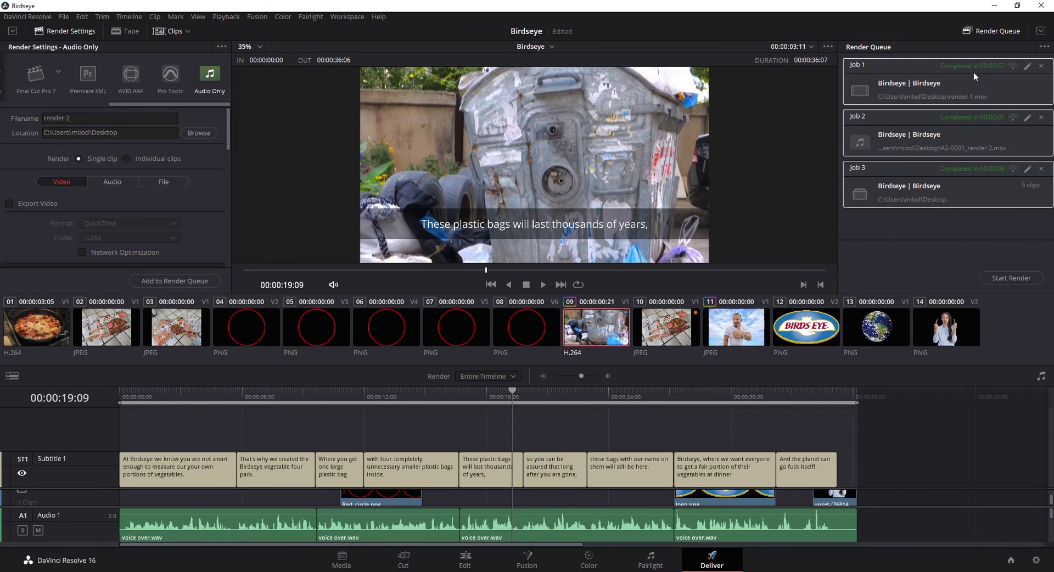
{"action": "left_click", "coordinate": [1043, 48]}
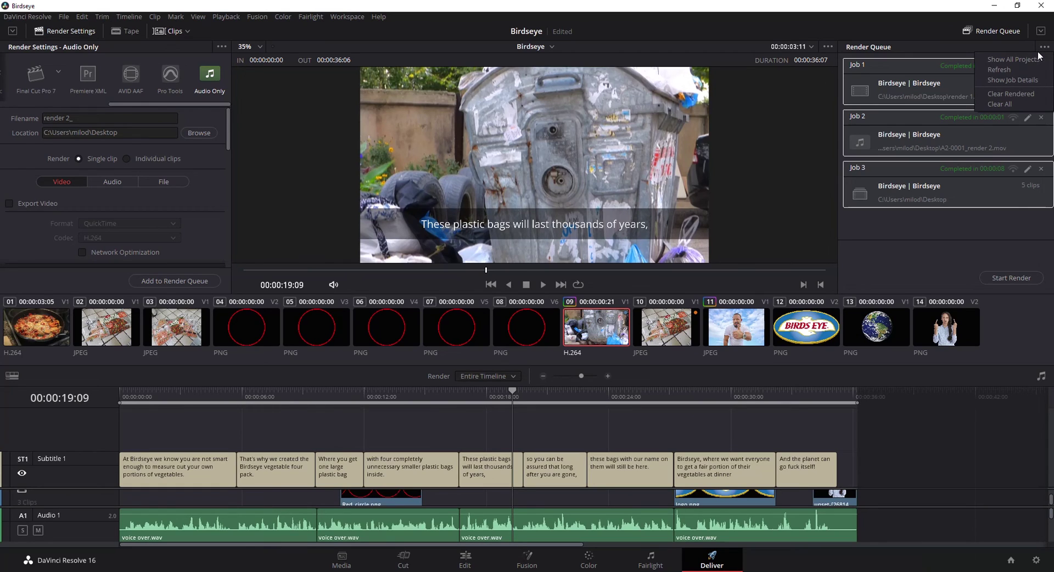
{"action": "left_click", "coordinate": [1015, 79]}
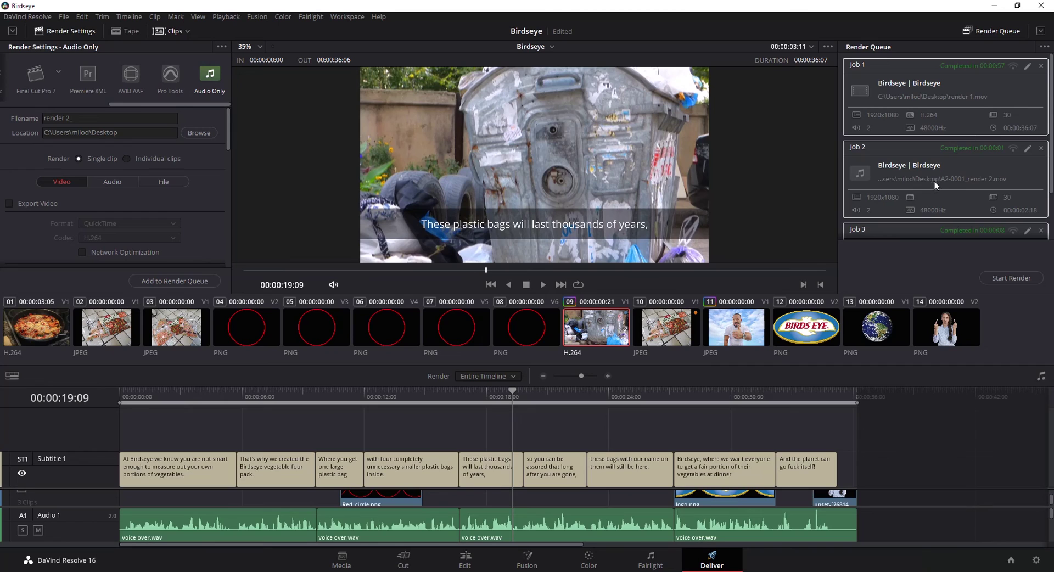
{"action": "left_click", "coordinate": [1043, 48]}
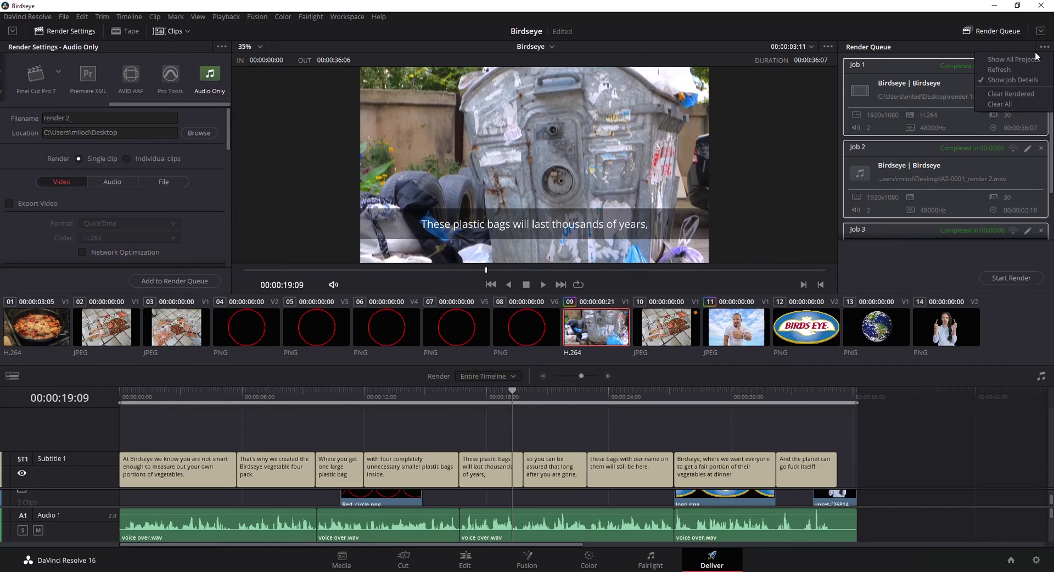
{"action": "left_click", "coordinate": [1021, 78]}
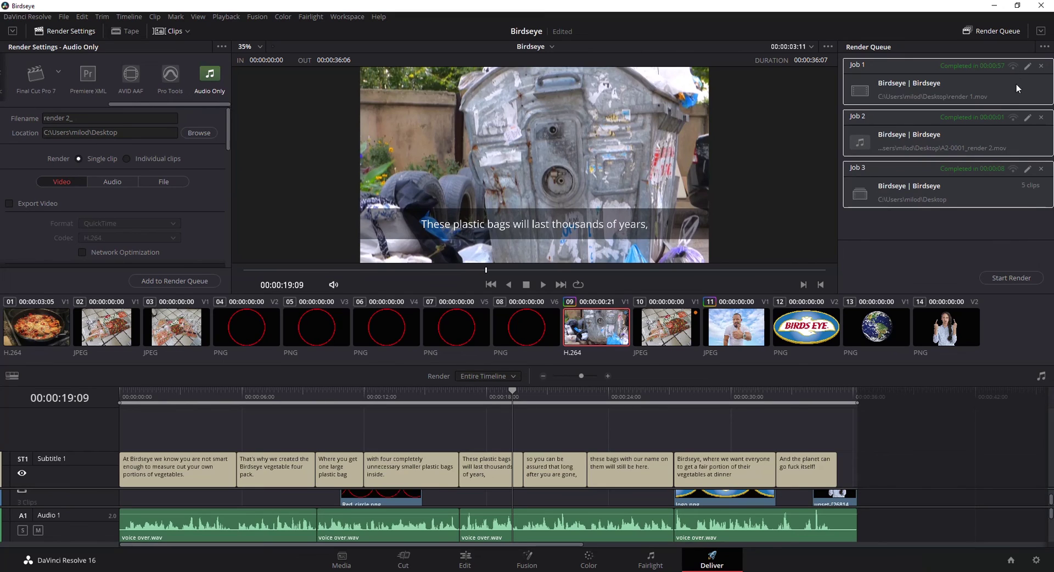
- Delete Job 3 from the render queue, then clear all remaining jobs
{"action": "left_click", "coordinate": [980, 193]}
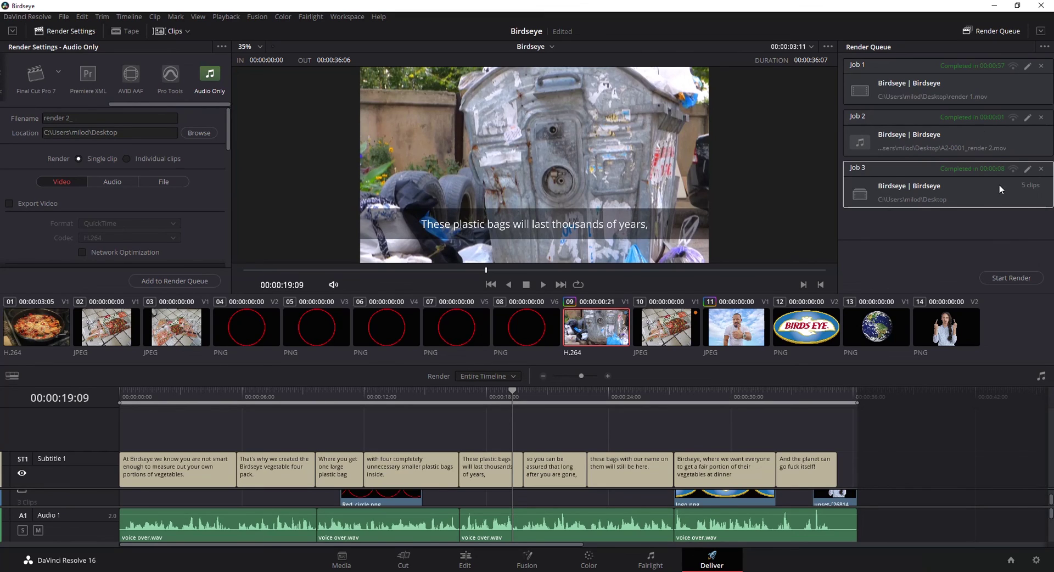
{"action": "left_click", "coordinate": [1042, 171]}
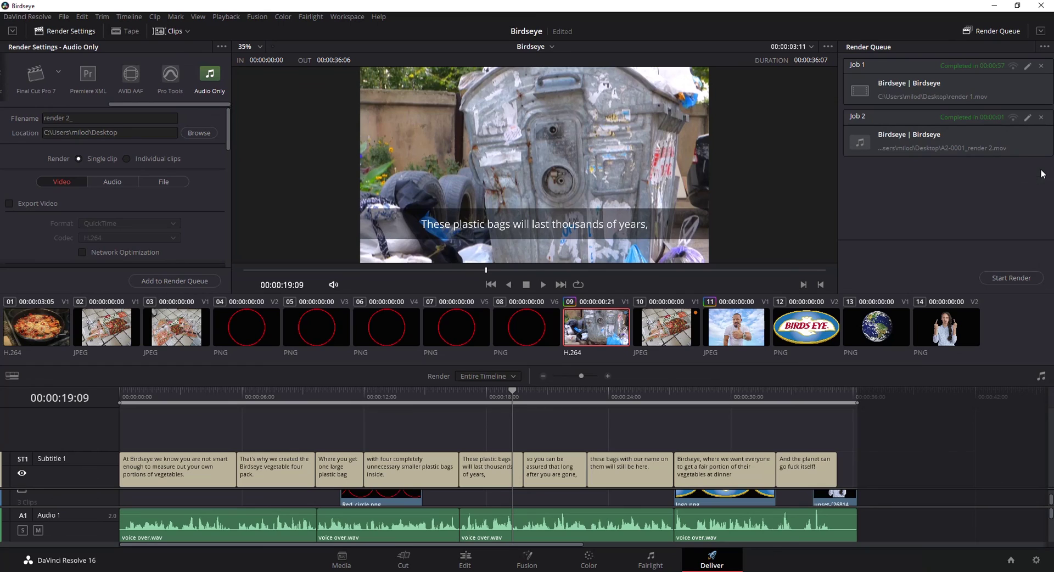
{"action": "left_click", "coordinate": [1043, 49]}
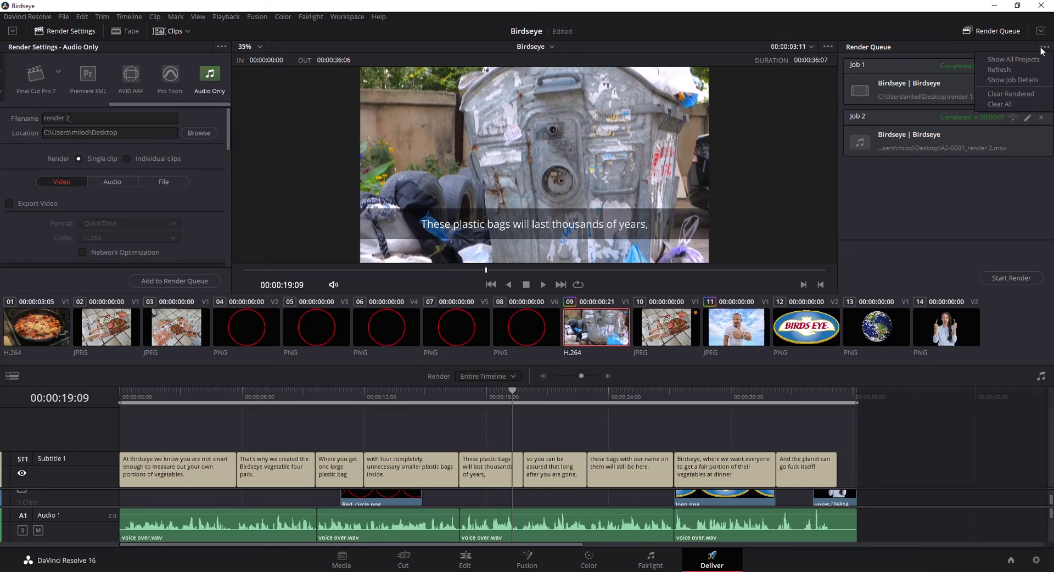
{"action": "left_click", "coordinate": [1007, 93]}
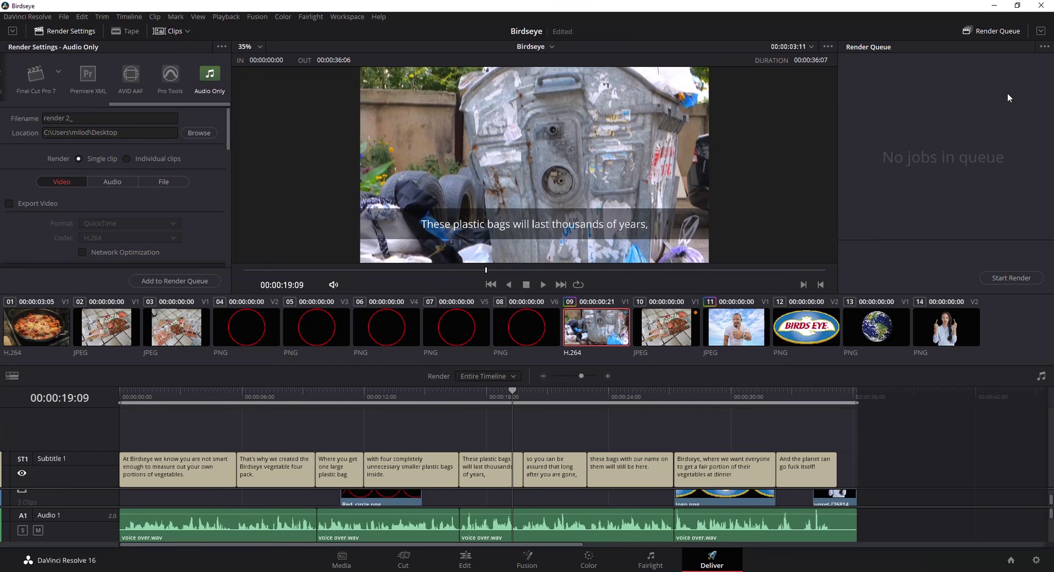